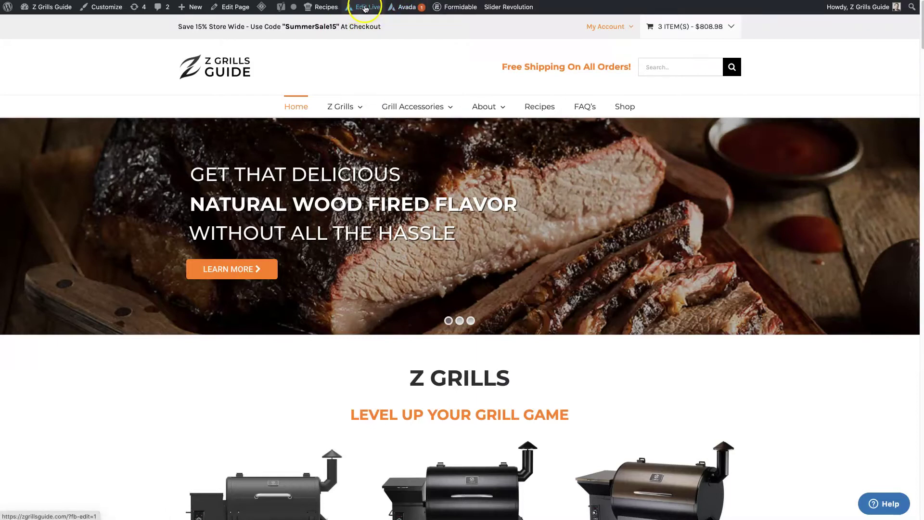
# Bring up the Edit Live option in the admin bar on the Z Grills Guide homepage.
pyautogui.moveTo(406, 7)
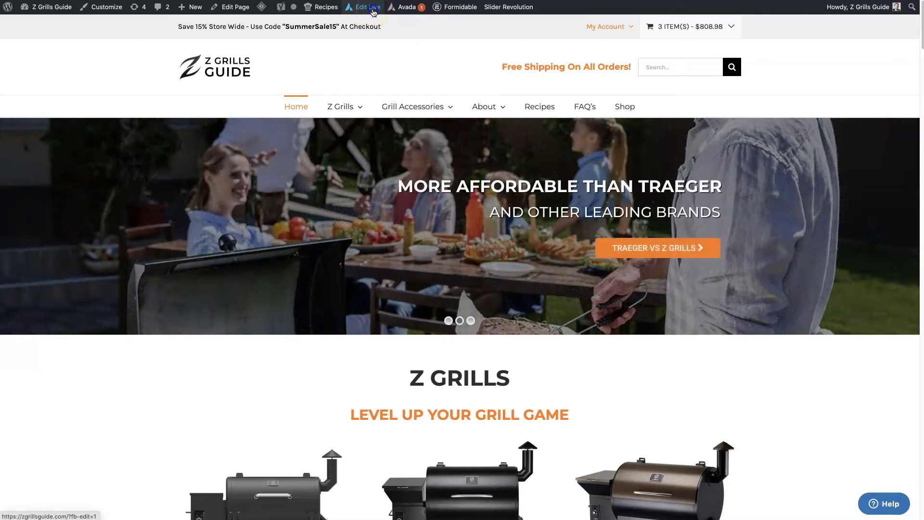
# Load the homepage in Avada Live, check the grills container's Element Options, and scroll down the page.
pyautogui.click(374, 12)
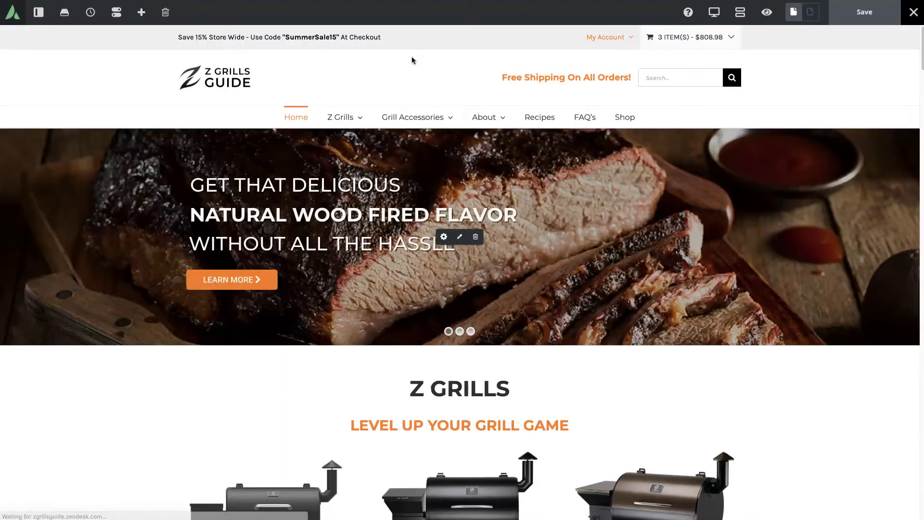
pyautogui.scroll(-5, 411, 60)
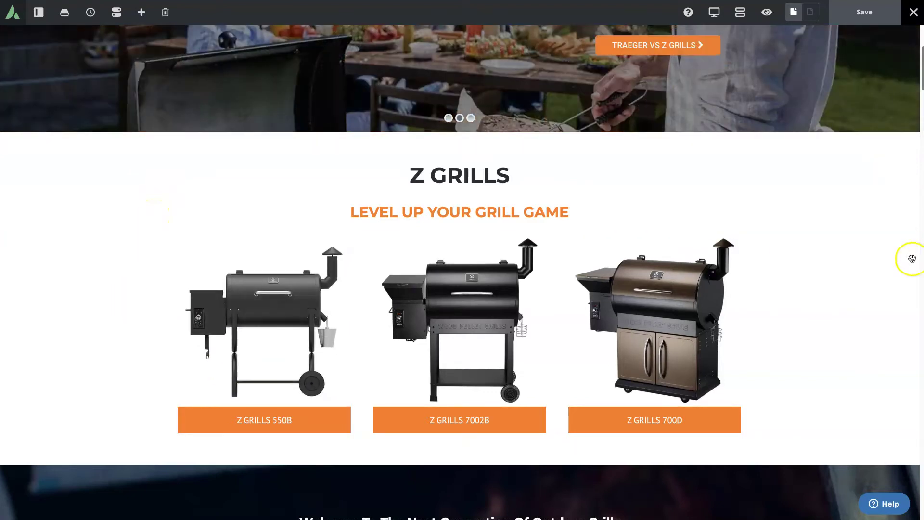
pyautogui.click(888, 249)
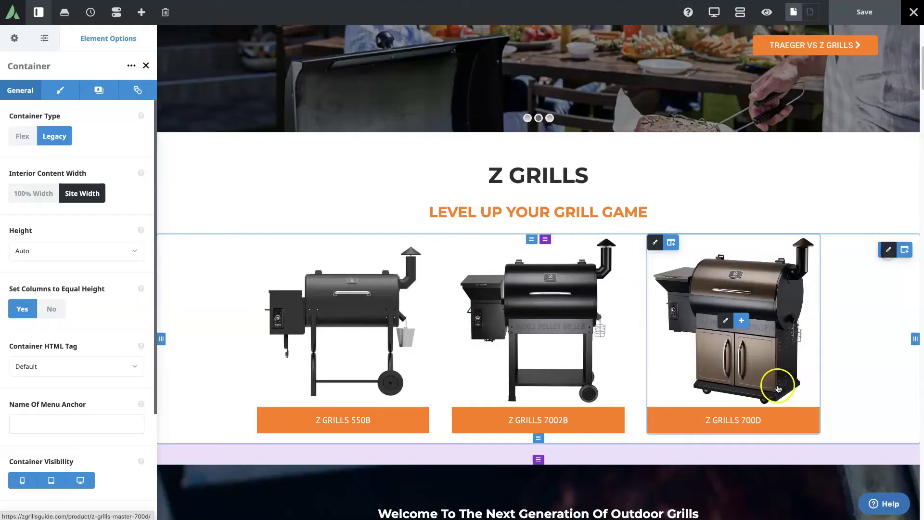
pyautogui.click(40, 14)
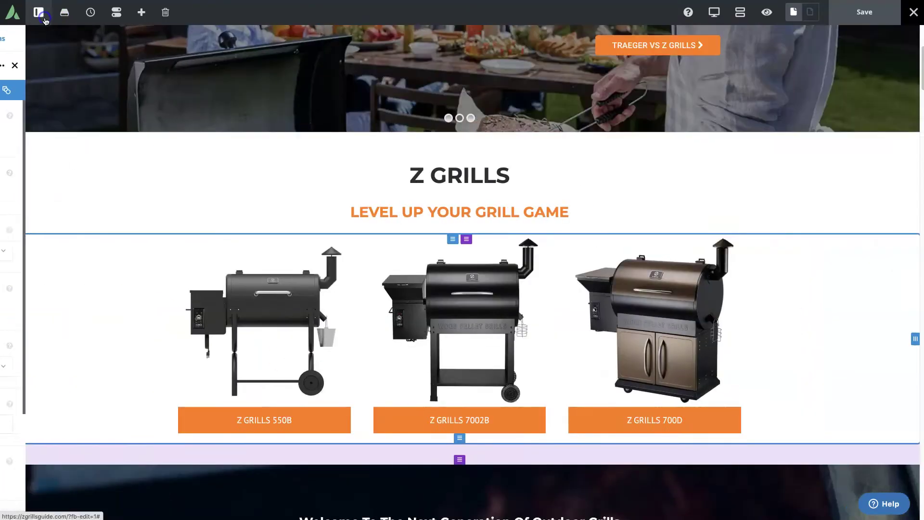
pyautogui.scroll(-2, 784, 313)
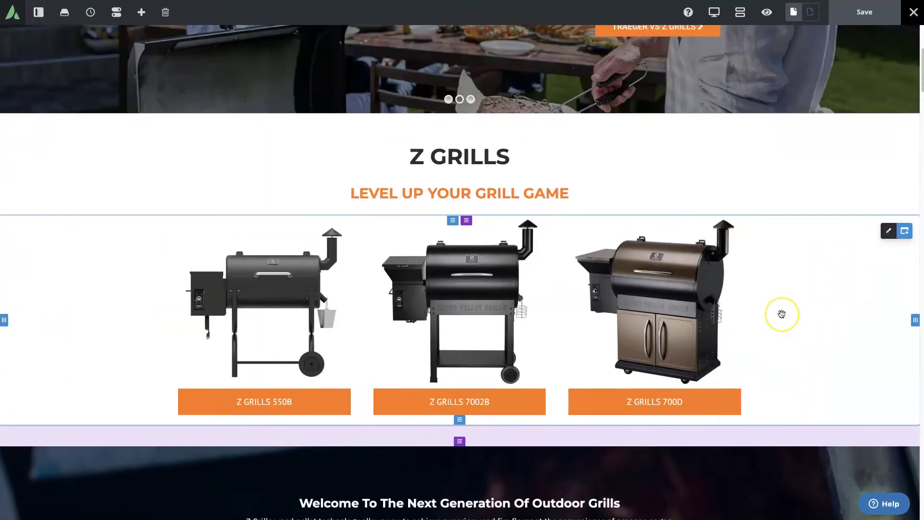
pyautogui.scroll(-3, 782, 313)
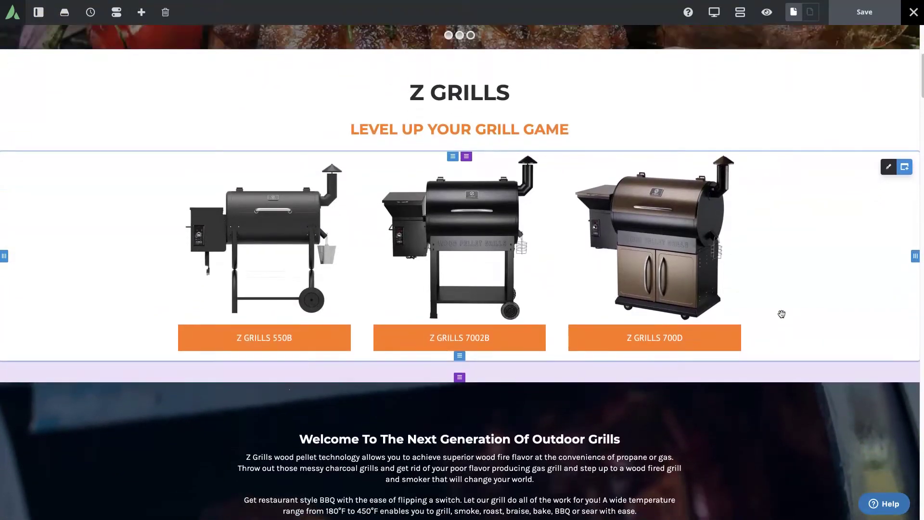
pyautogui.scroll(-5, 781, 314)
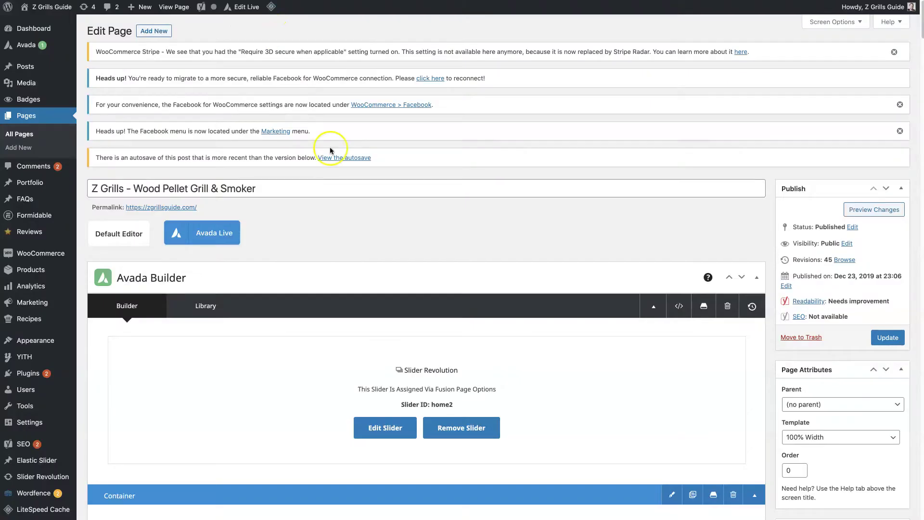
# Go back to the welcome paragraph on the page and select part of its text to review it.
pyautogui.scroll(-10, 579, 283)
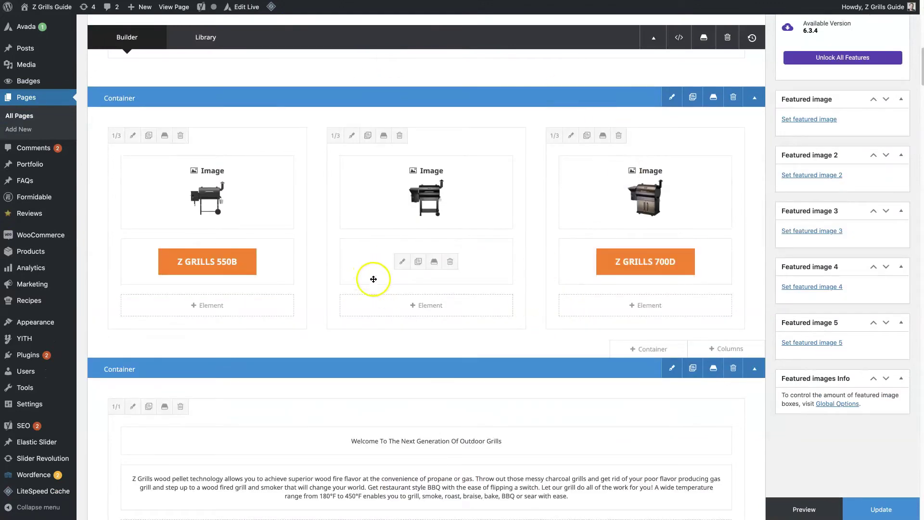
pyautogui.scroll(5, 433, 291)
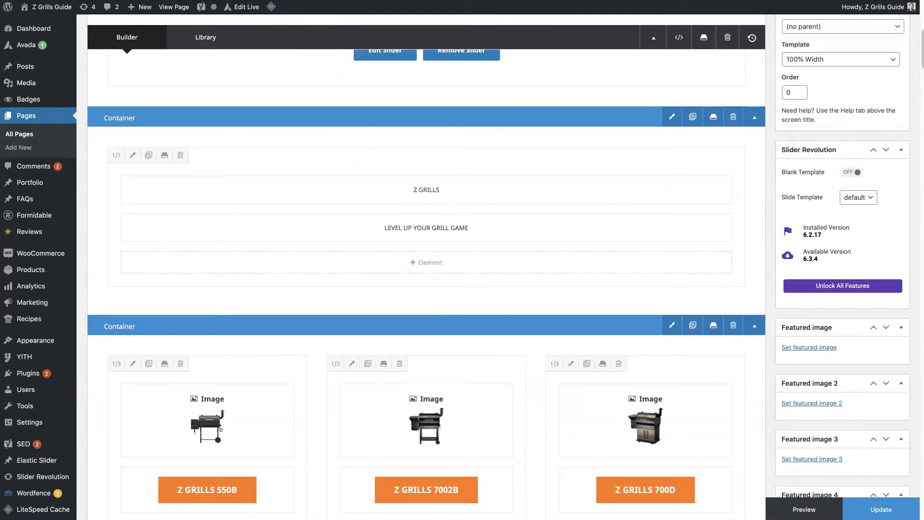
pyautogui.click(643, 250)
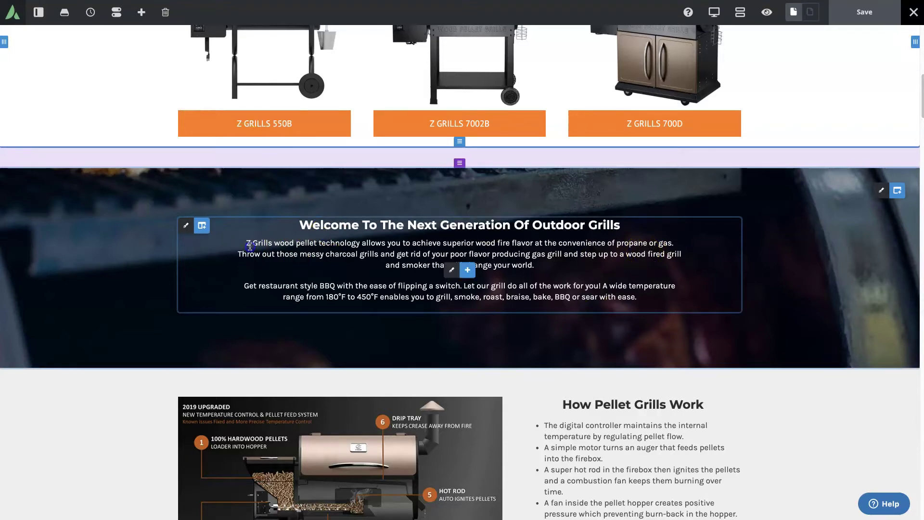
pyautogui.moveTo(246, 243); pyautogui.dragTo(440, 254)
pyautogui.click(479, 244)
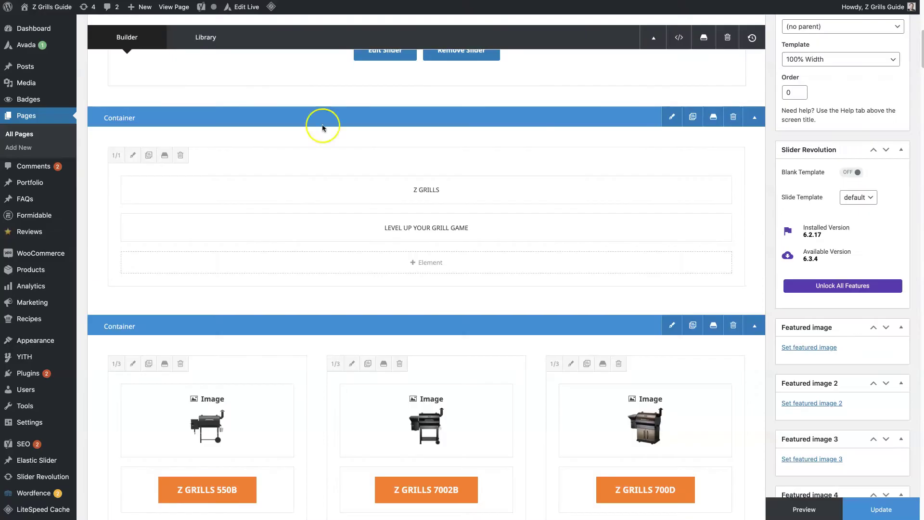
pyautogui.scroll(-5, 577, 294)
pyautogui.scroll(-4, 577, 294)
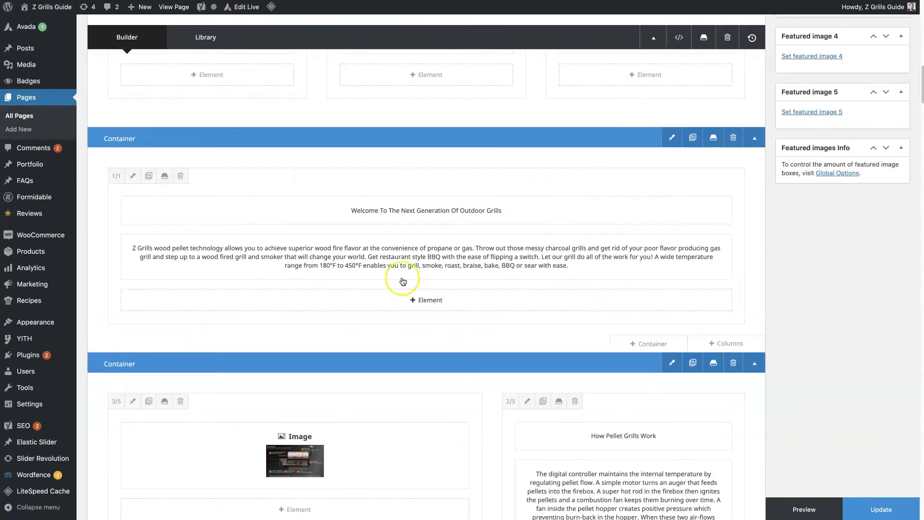
# Review the welcome paragraph's Text Block settings and HTML source, then cancel without changes.
pyautogui.click(402, 257)
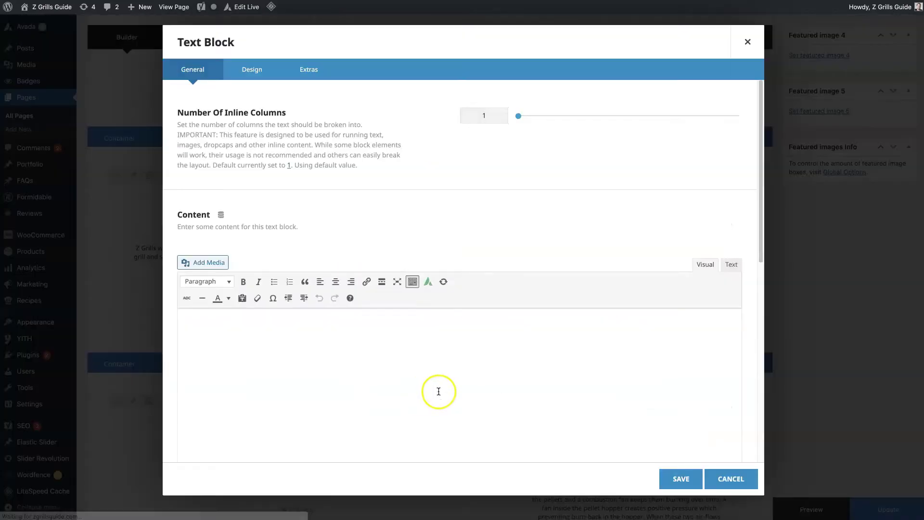
pyautogui.tripleClick(487, 357)
pyautogui.click(509, 332)
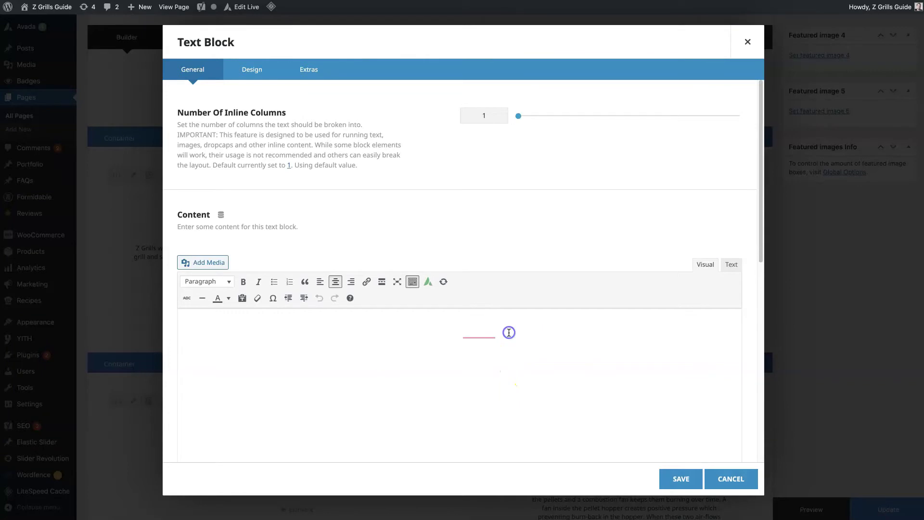
pyautogui.click(731, 263)
pyautogui.moveTo(429, 299); pyautogui.dragTo(526, 329)
pyautogui.click(555, 328)
pyautogui.click(730, 478)
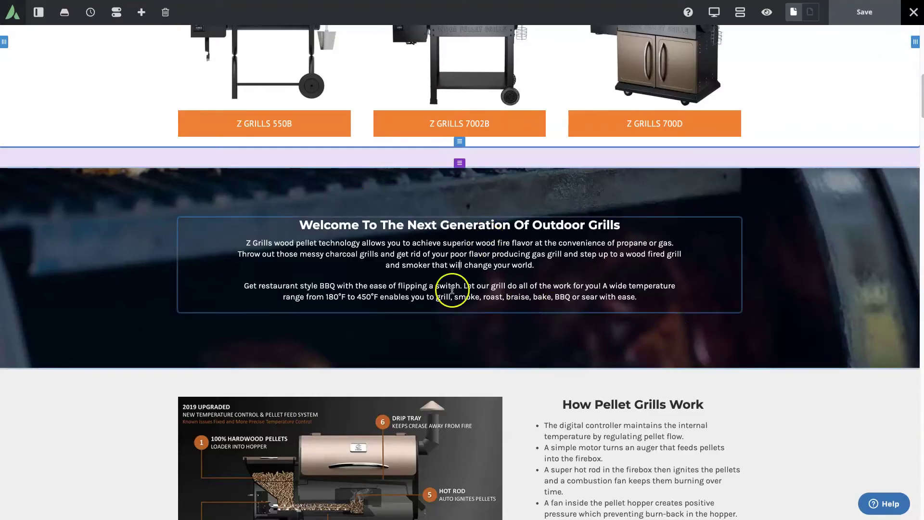
pyautogui.moveTo(544, 266); pyautogui.dragTo(236, 252)
pyautogui.press('BackSpace')
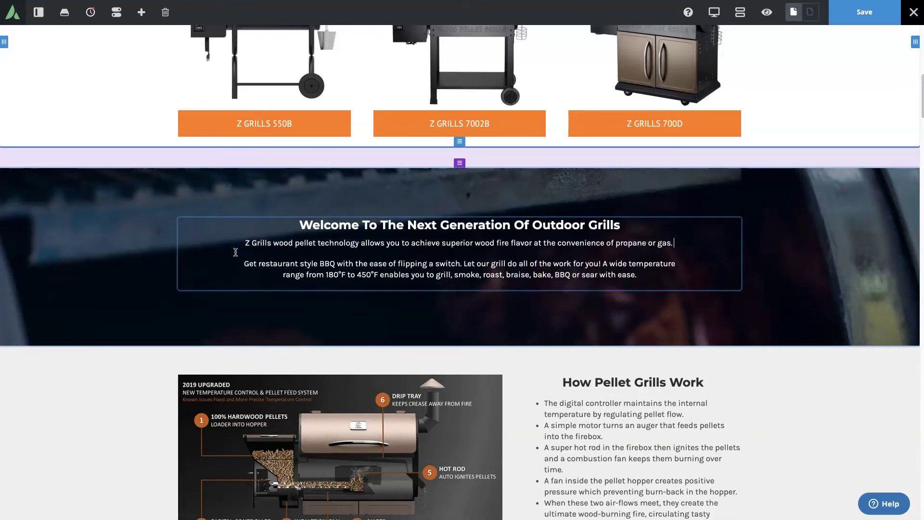
pyautogui.hotkey('ctrl', 'z')
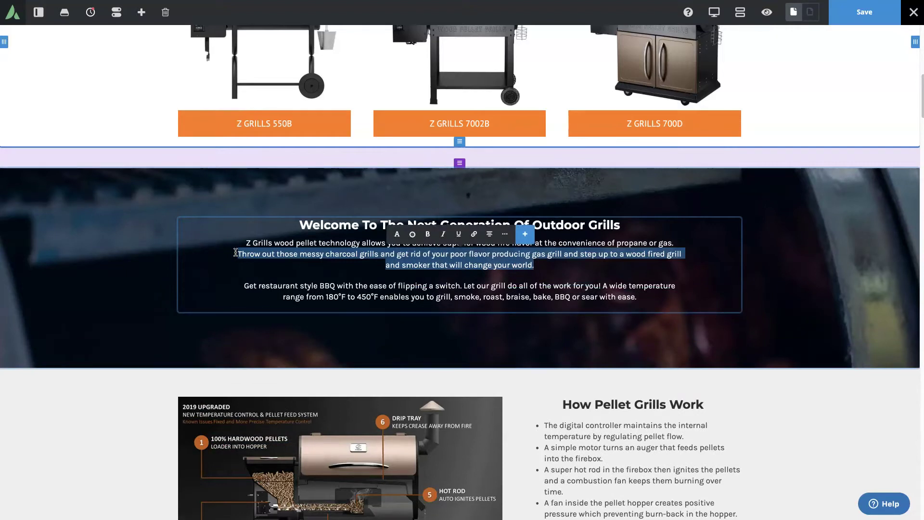
pyautogui.click(646, 289)
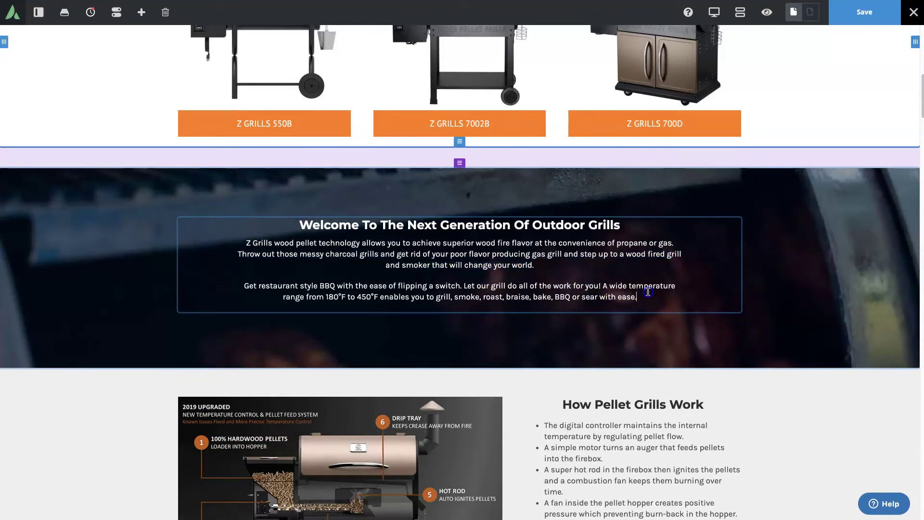
pyautogui.scroll(-5, 759, 343)
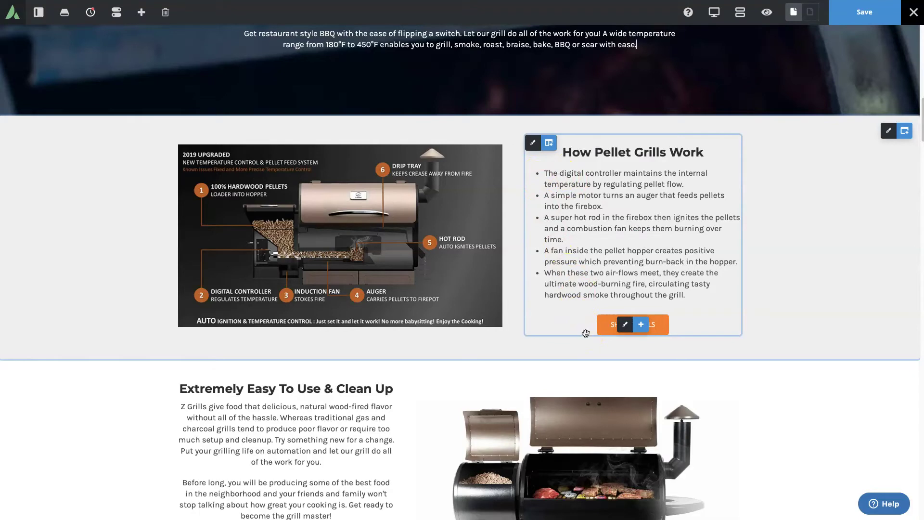
# Move the How Pellet Grills Work text column left, then return the grill diagram to the left side.
pyautogui.click(553, 274)
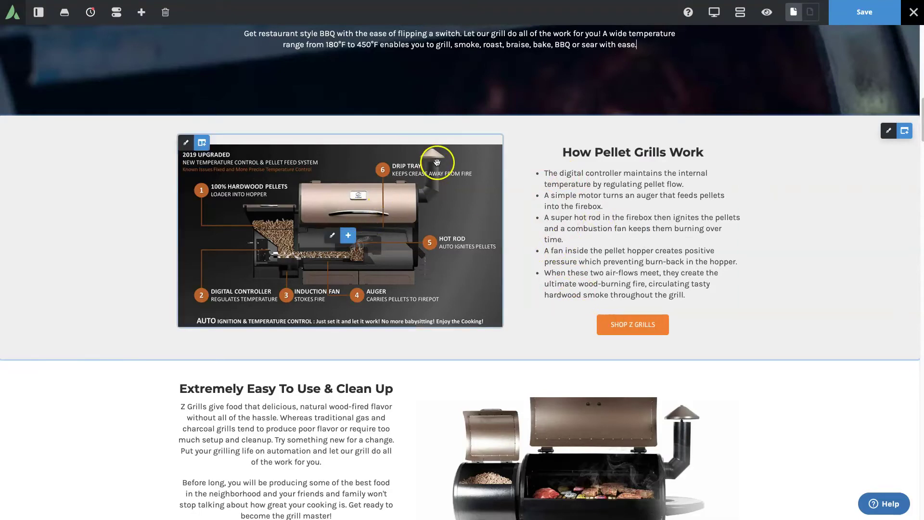
pyautogui.moveTo(541, 323)
pyautogui.mouseDown()
pyautogui.moveTo(543, 311)
pyautogui.moveTo(571, 316)
pyautogui.moveTo(553, 321)
pyautogui.mouseUp()
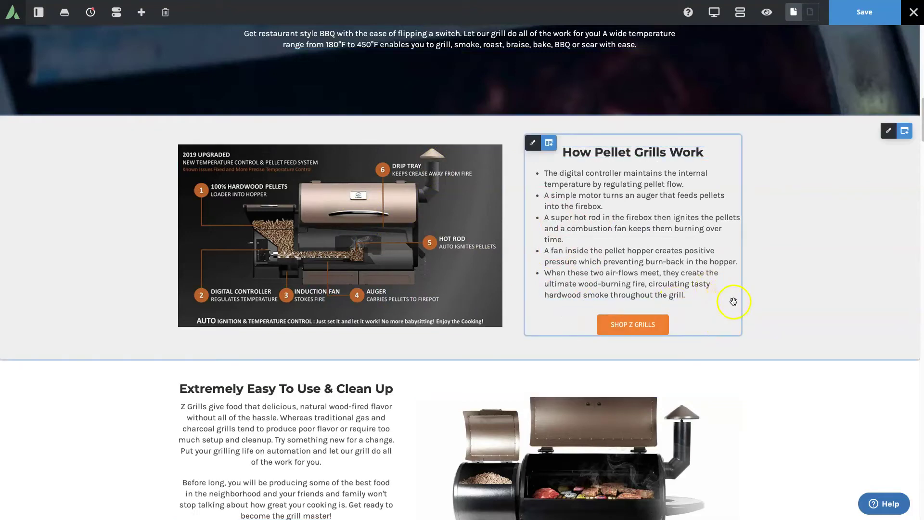
pyautogui.moveTo(712, 300); pyautogui.dragTo(177, 240)
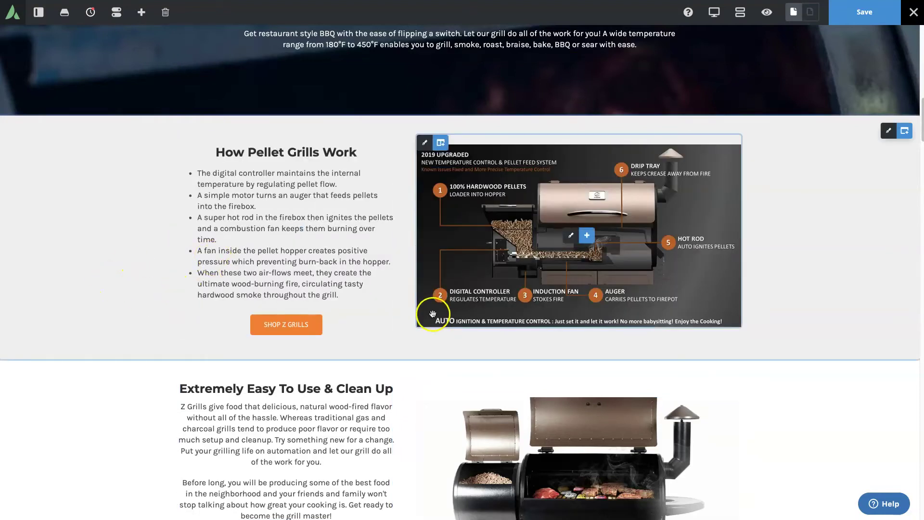
pyautogui.moveTo(460, 315); pyautogui.dragTo(490, 314)
pyautogui.moveTo(540, 137); pyautogui.dragTo(166, 149)
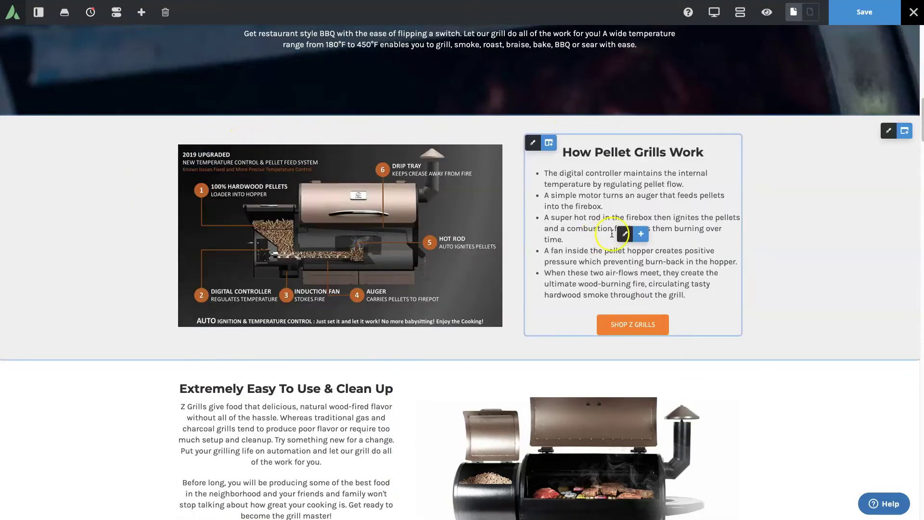
# Try moving the WHY Z GRILLS? button, review the Why Choose Z Grills? text, then save the homepage.
pyautogui.scroll(-5, 790, 305)
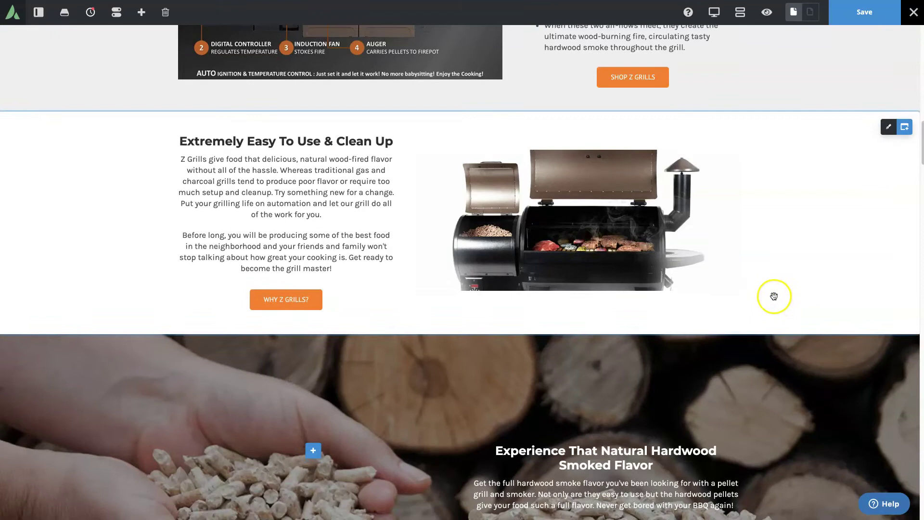
pyautogui.moveTo(288, 299)
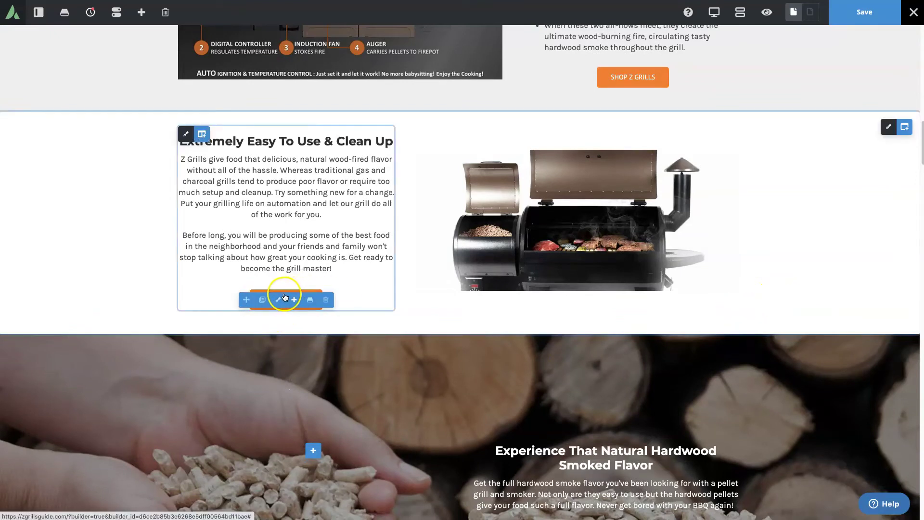
pyautogui.moveTo(255, 300); pyautogui.dragTo(302, 283)
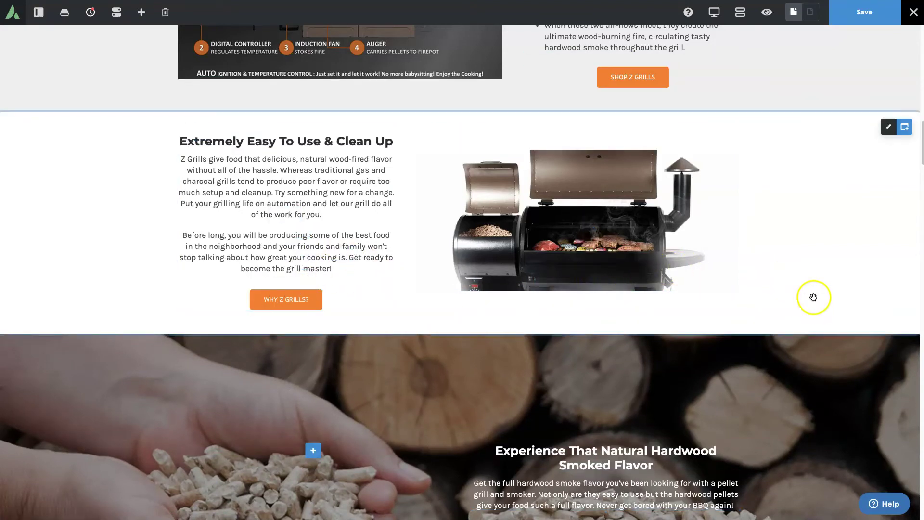
pyautogui.scroll(-10, 810, 287)
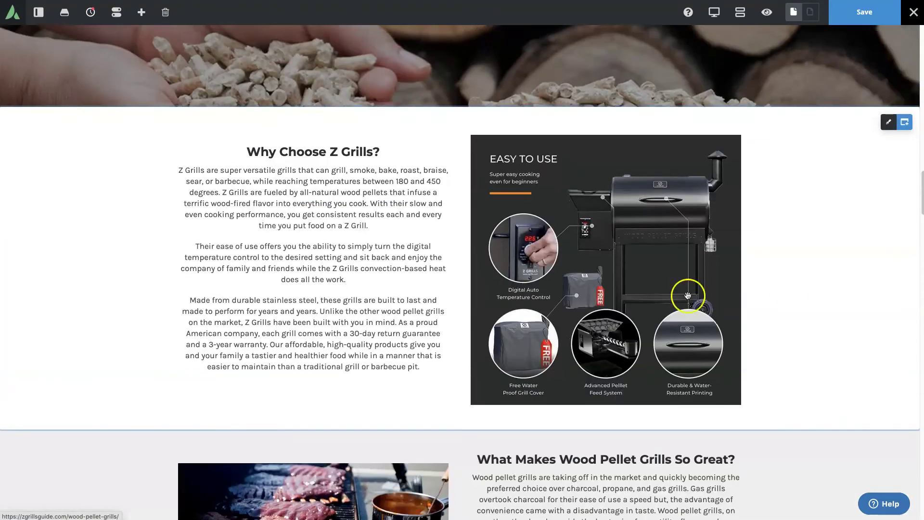
pyautogui.moveTo(217, 181); pyautogui.dragTo(413, 245)
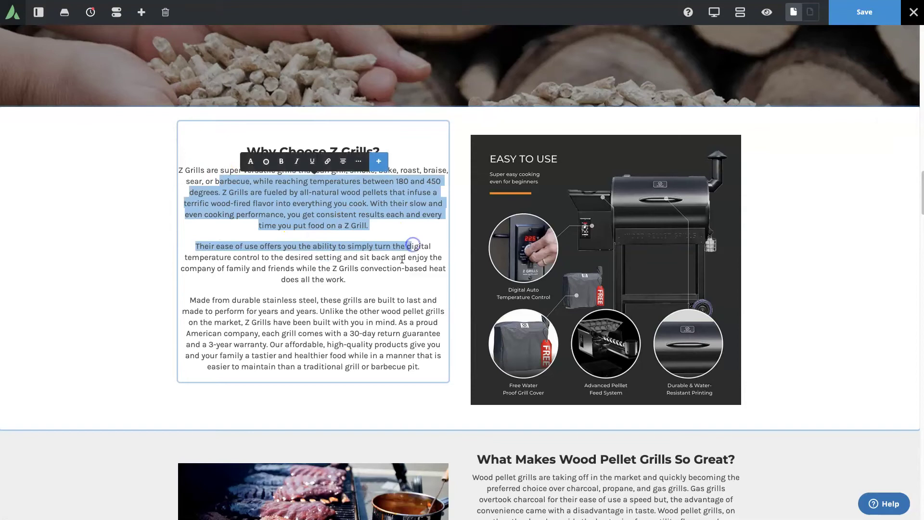
pyautogui.click(402, 257)
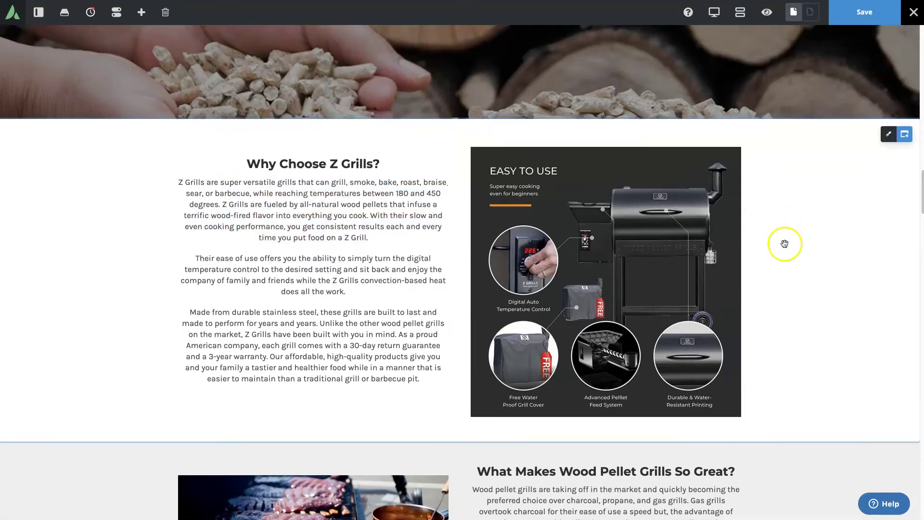
pyautogui.scroll(5, 783, 240)
pyautogui.click(848, 24)
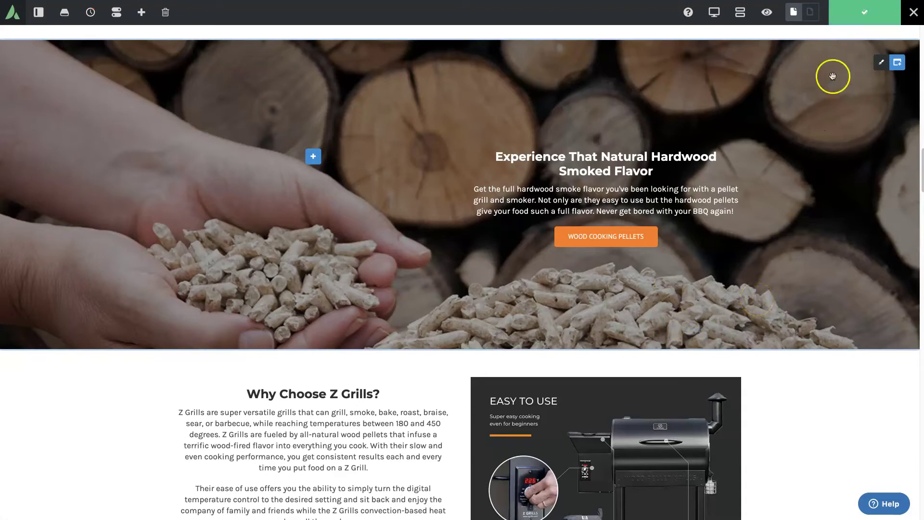
# Exit Avada Live to the page front-end.
pyautogui.moveTo(913, 14)
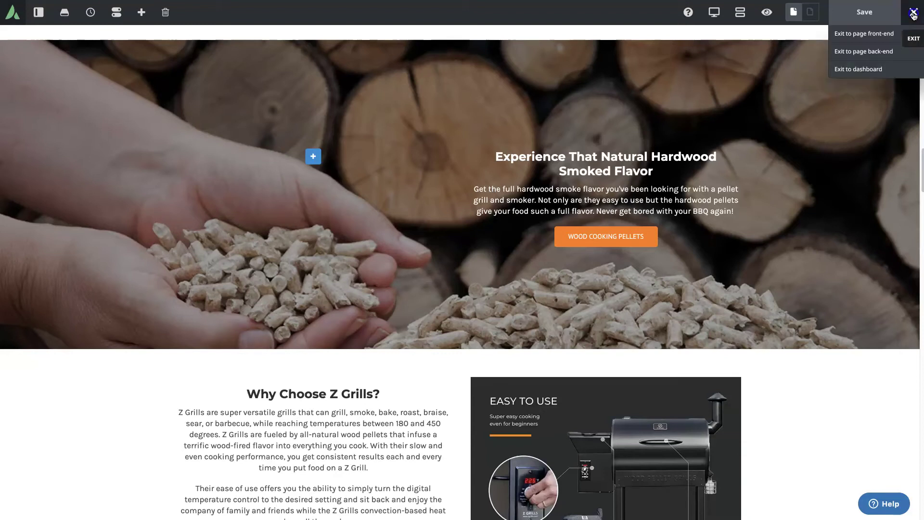
pyautogui.click(864, 37)
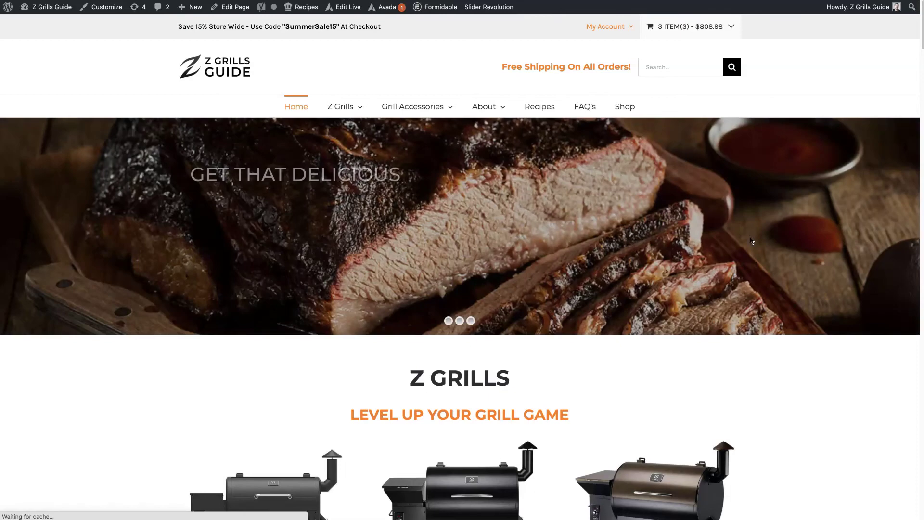
# Scroll through the updated homepage, then reopen it with Edit Live.
pyautogui.scroll(-12, 767, 284)
pyautogui.scroll(-14, 769, 303)
pyautogui.scroll(5, 768, 303)
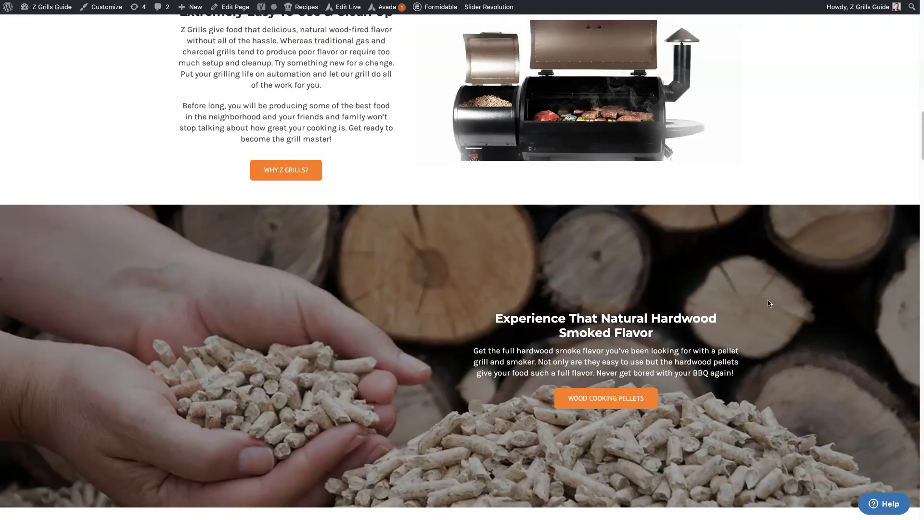
pyautogui.scroll(-20, 768, 303)
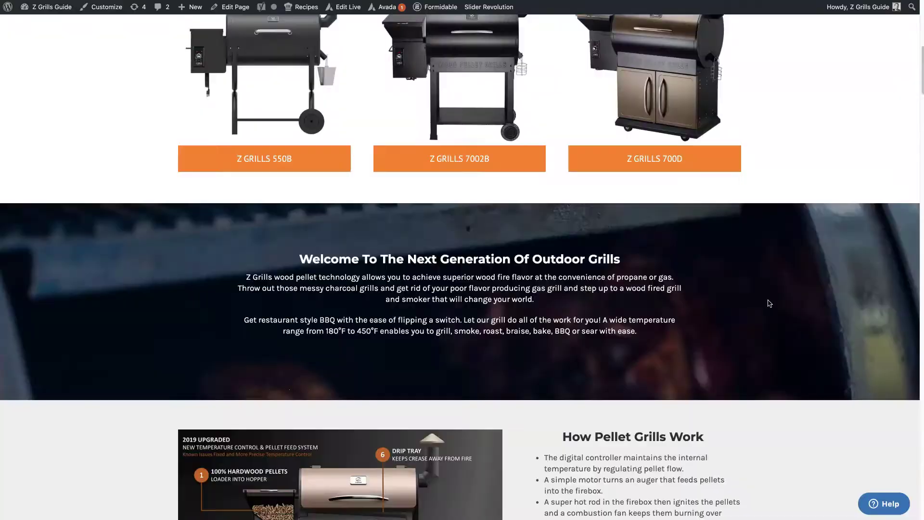
pyautogui.scroll(12, 768, 303)
pyautogui.click(747, 295)
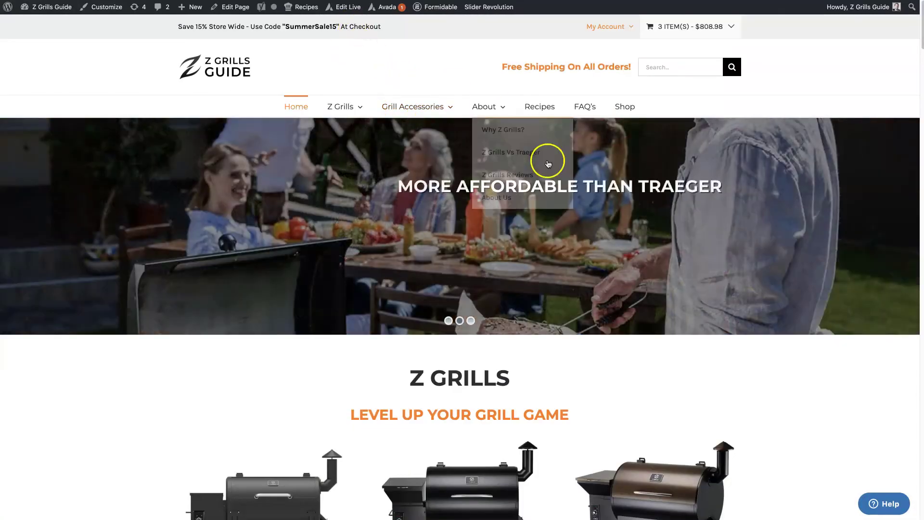
pyautogui.click(346, 7)
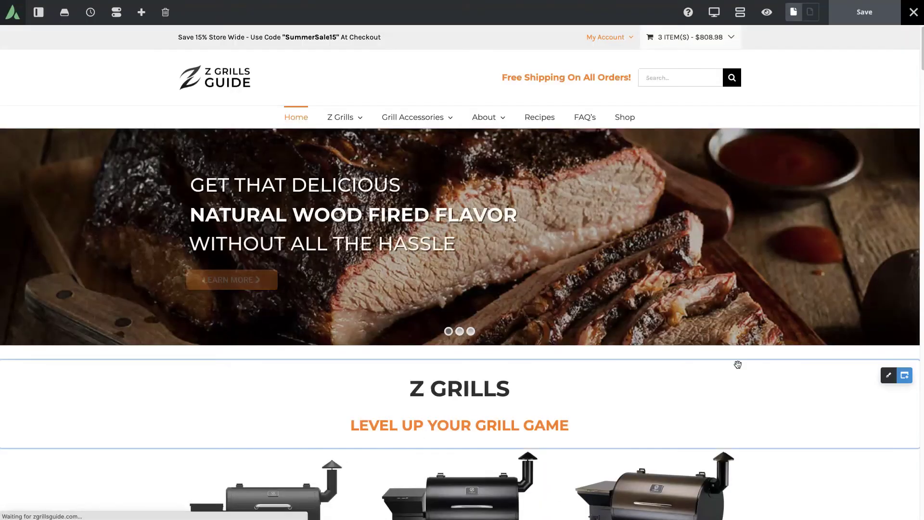
# Check the grill row and How Pellet Grills Work section in the editor, then return to the top.
pyautogui.scroll(-3, 778, 375)
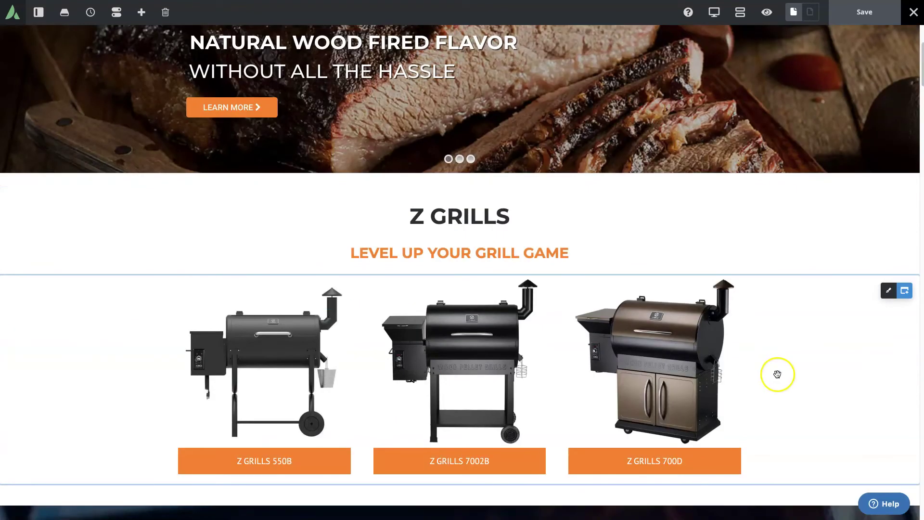
pyautogui.scroll(-1, 778, 375)
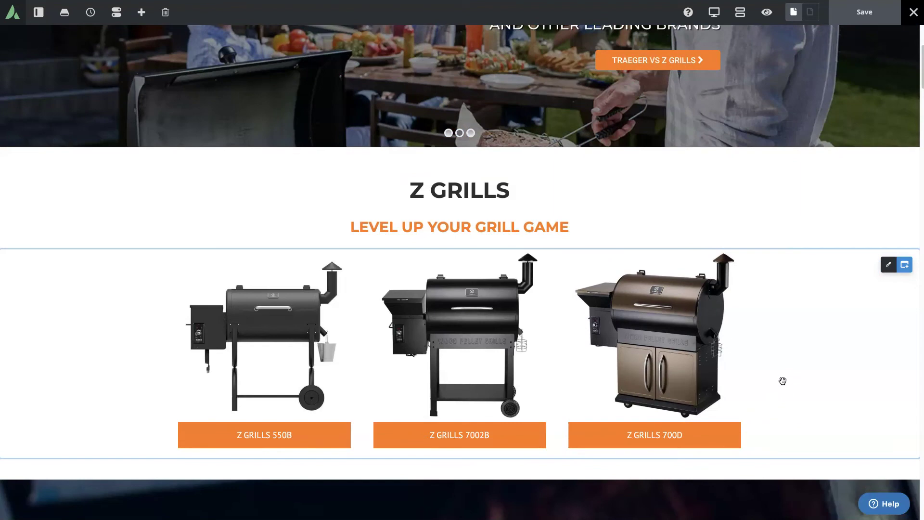
pyautogui.scroll(-7, 783, 381)
pyautogui.click(760, 382)
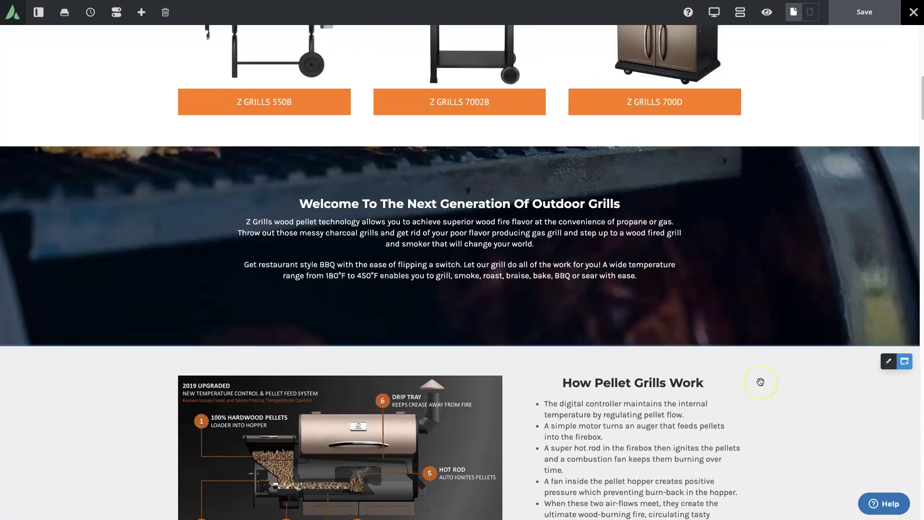
pyautogui.scroll(-4, 760, 381)
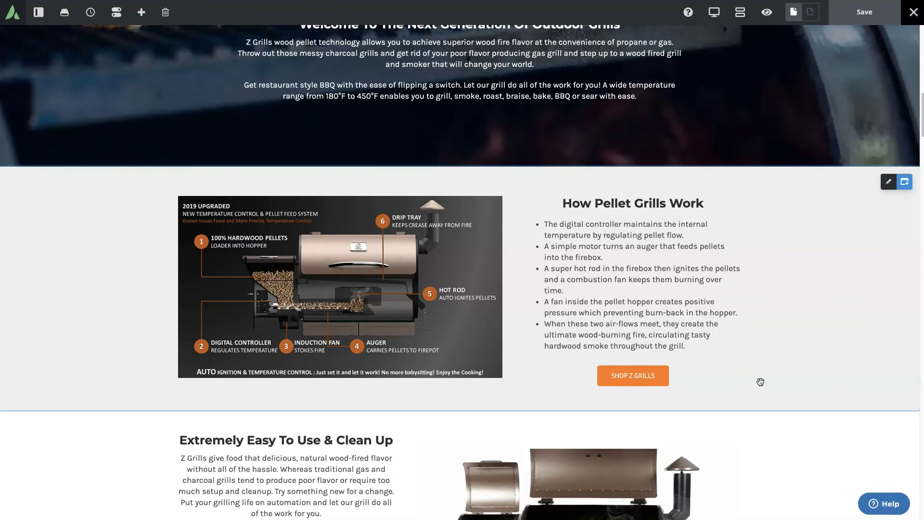
pyautogui.press('Home')
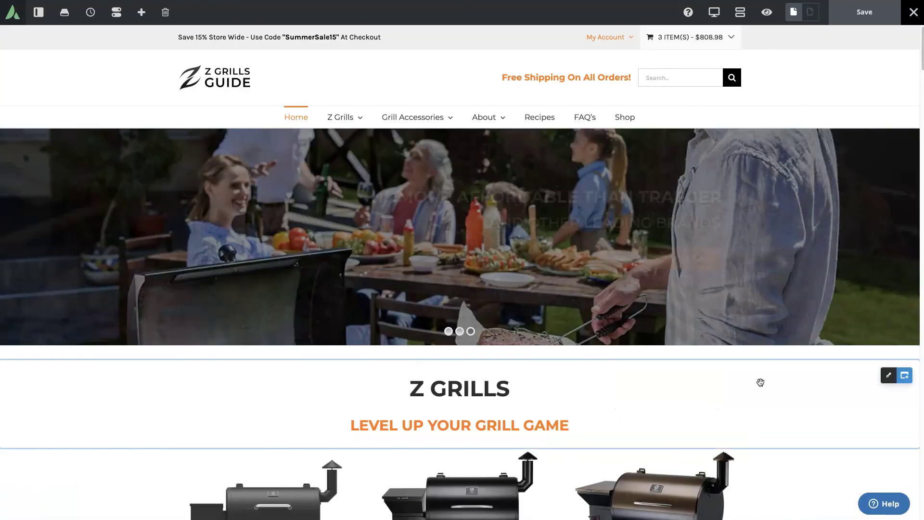
pyautogui.click(833, 371)
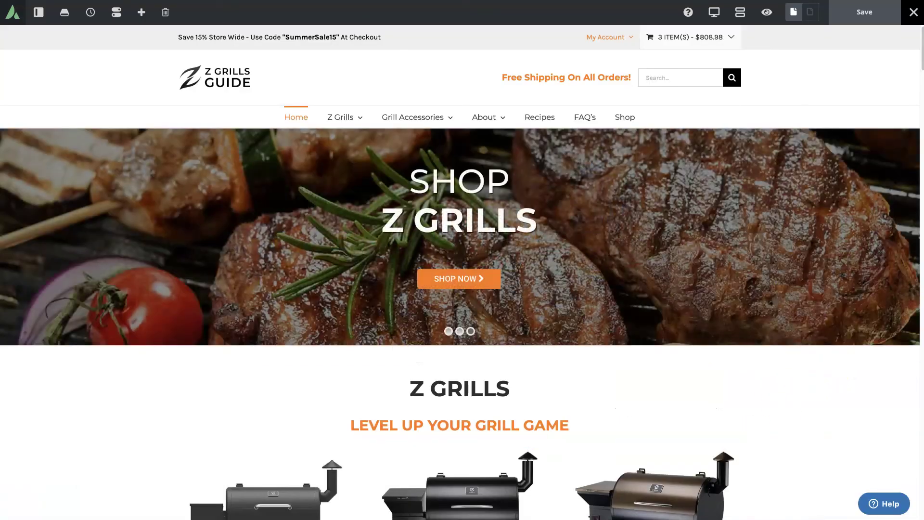